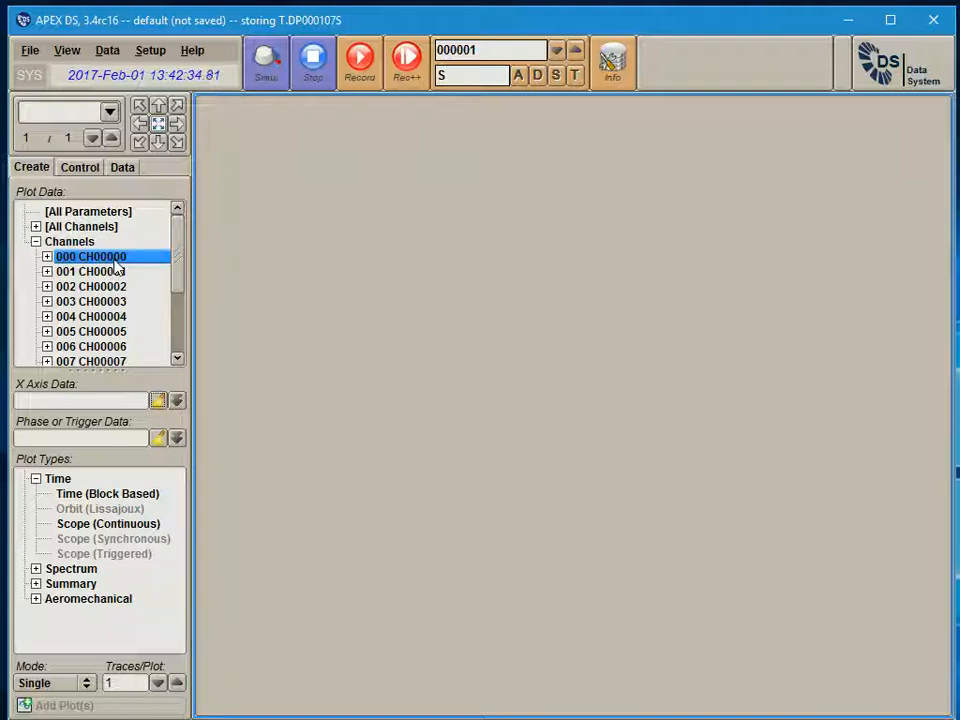
- Create an Orbit (Lissajoux) plot of CH00000 with CH00001 as the X axis data
click(100, 510)
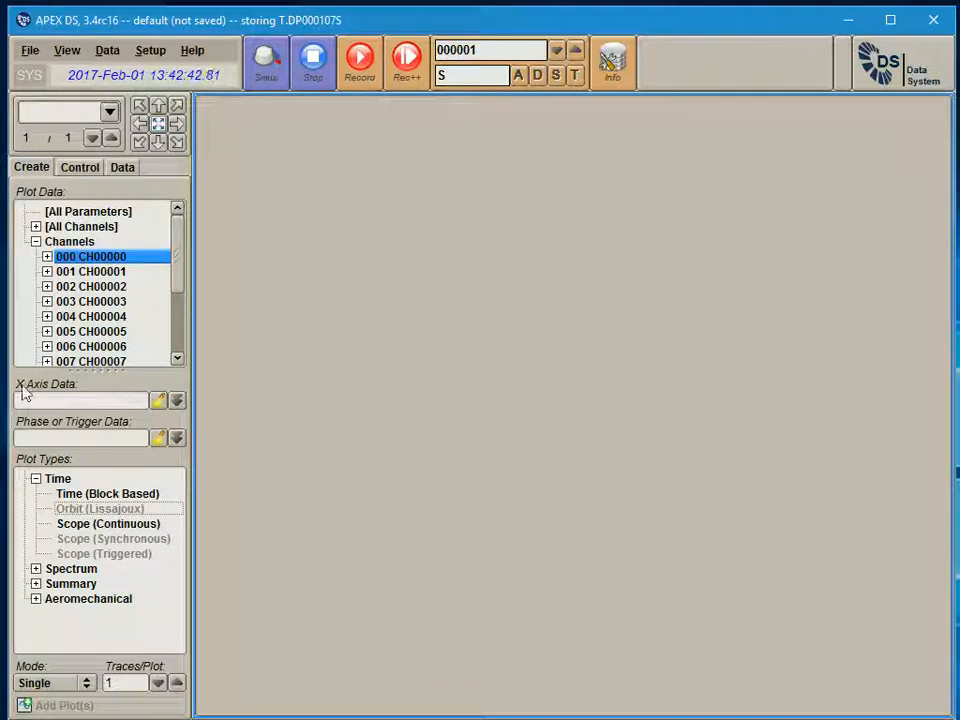
click(177, 401)
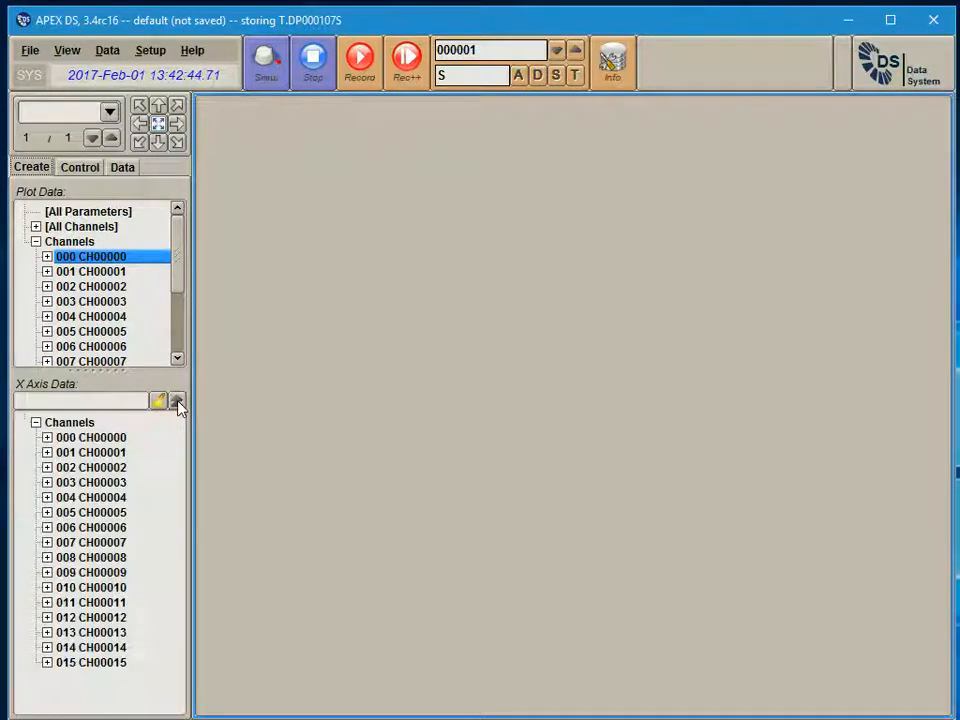
click(117, 453)
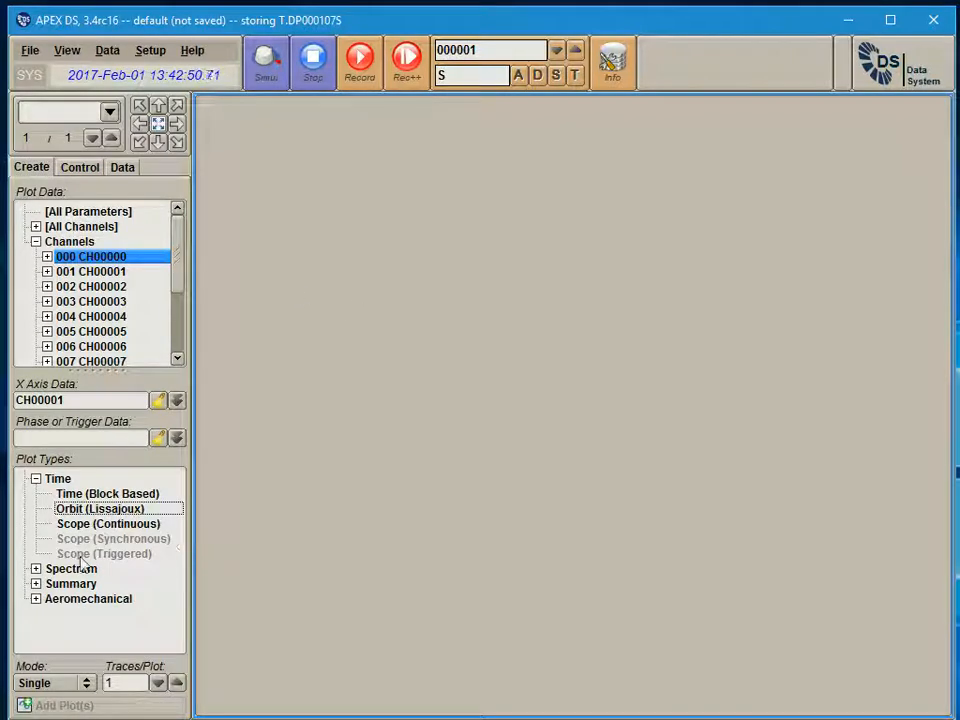
double_click(120, 512)
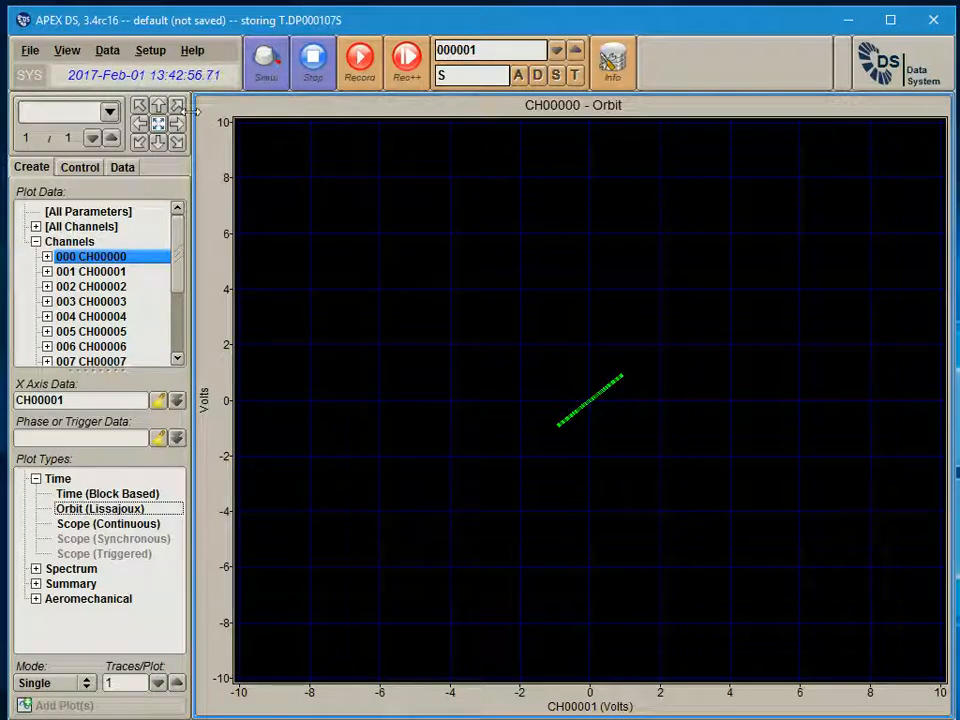
- Split the display into three stacked plot areas and fill the two empty ones with block-based Time plots of CH00000 and CH00001
click(158, 105)
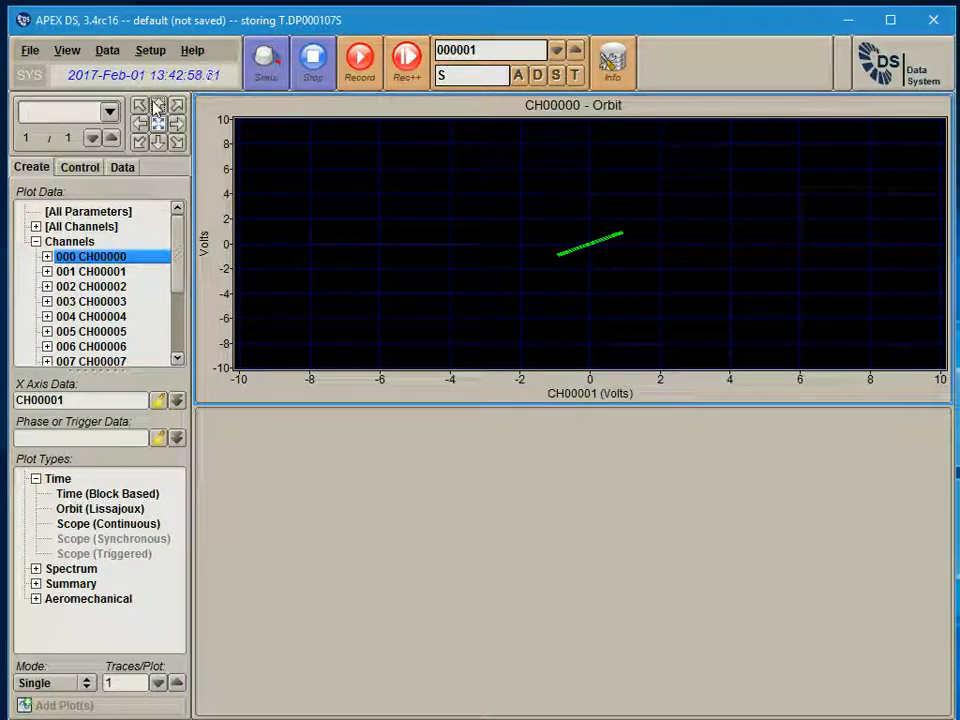
click(158, 105)
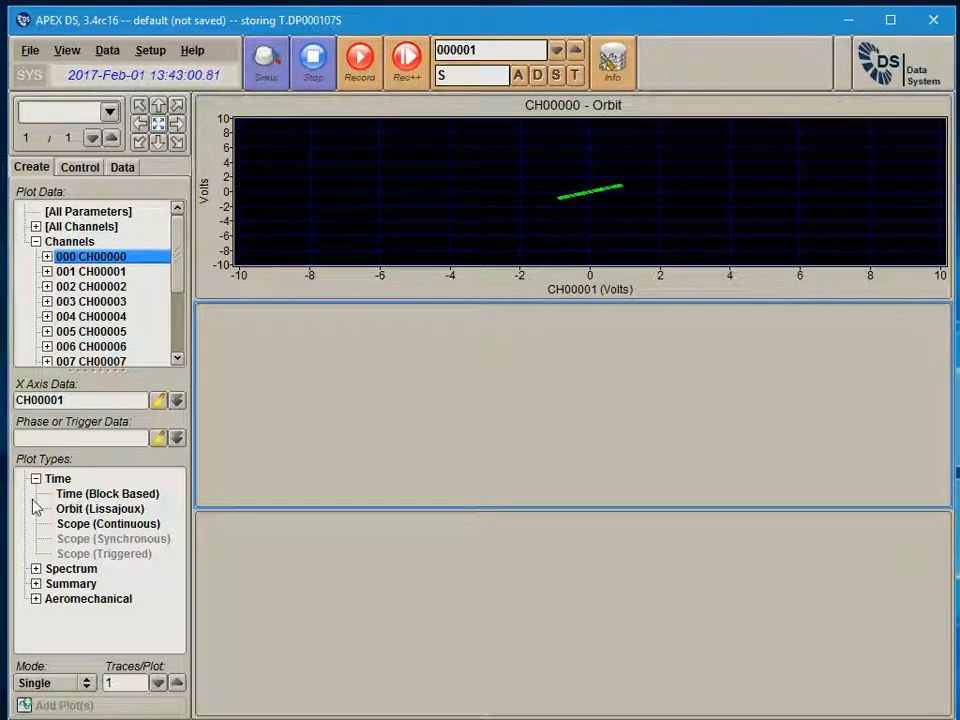
double_click(100, 500)
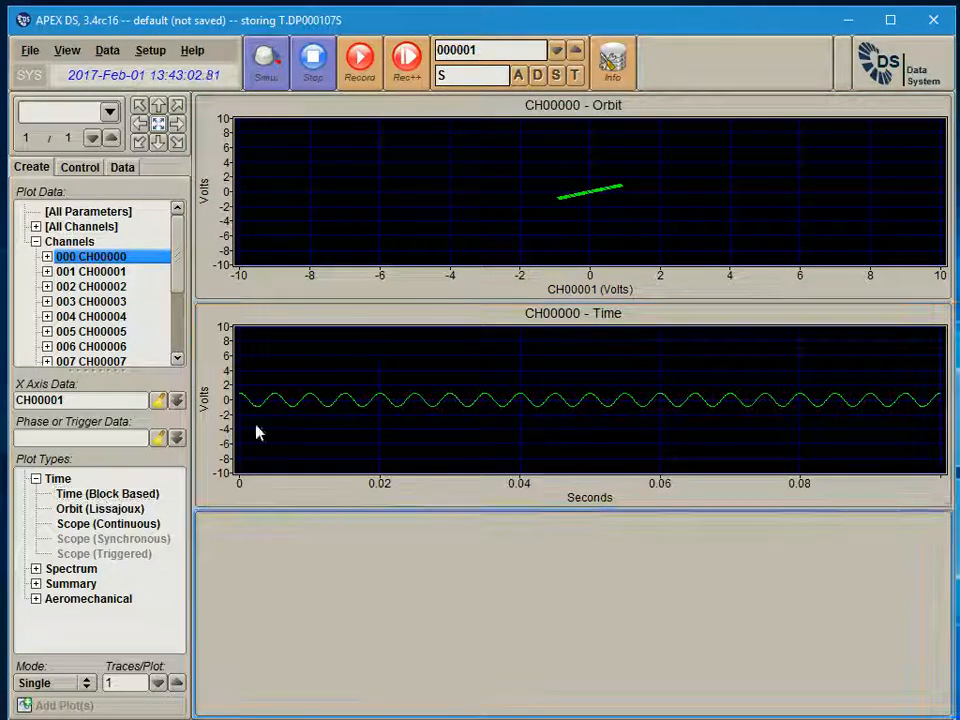
click(130, 281)
double_click(140, 495)
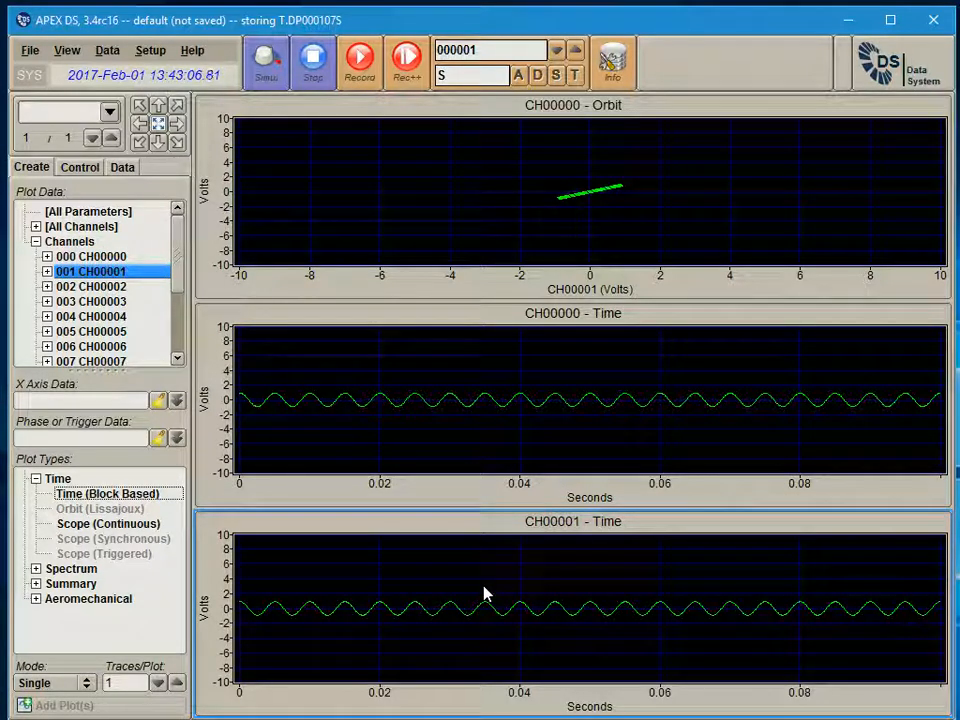
- Replace the middle plot with a block-based Time plot overlaying CH00000 and CH00001 at 2 traces per plot, and reduce the layout to two rows
click(100, 257)
ctrl+click(75, 271)
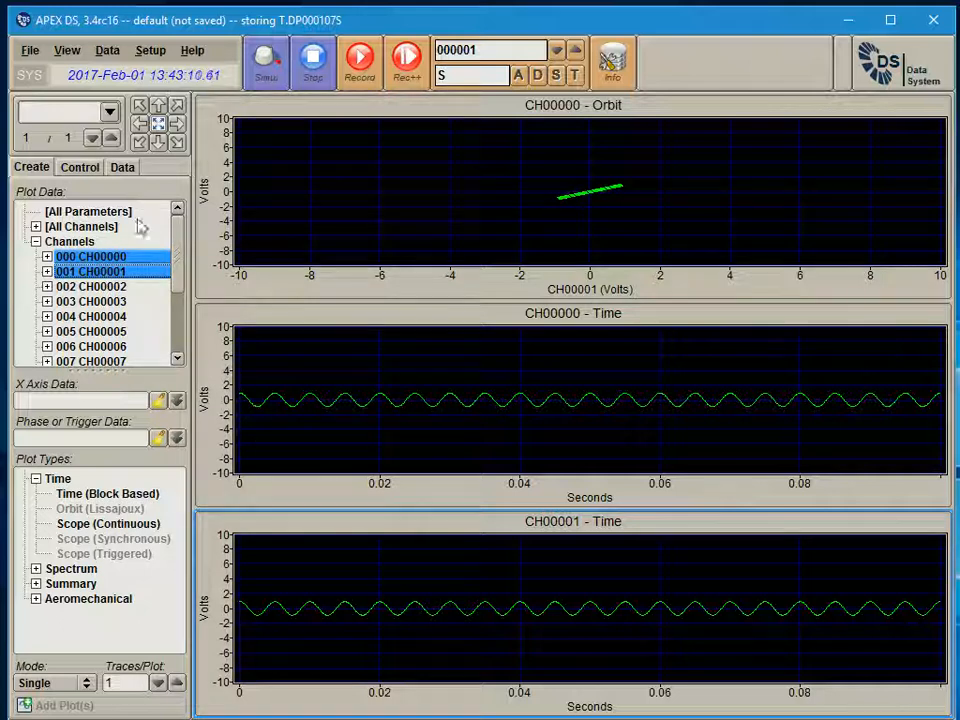
click(177, 684)
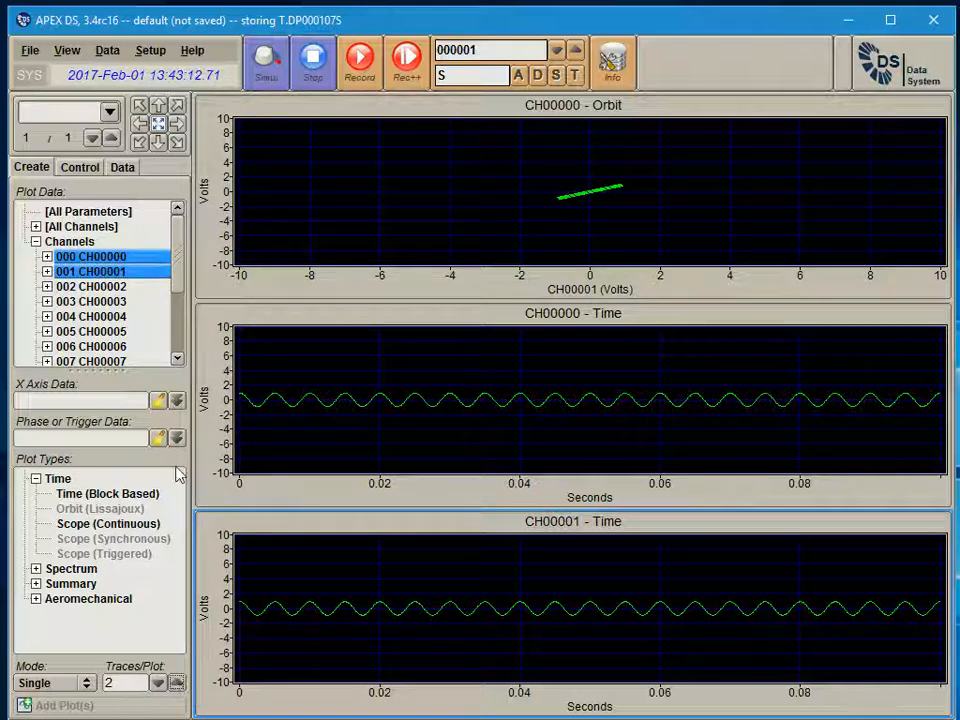
click(218, 367)
double_click(110, 499)
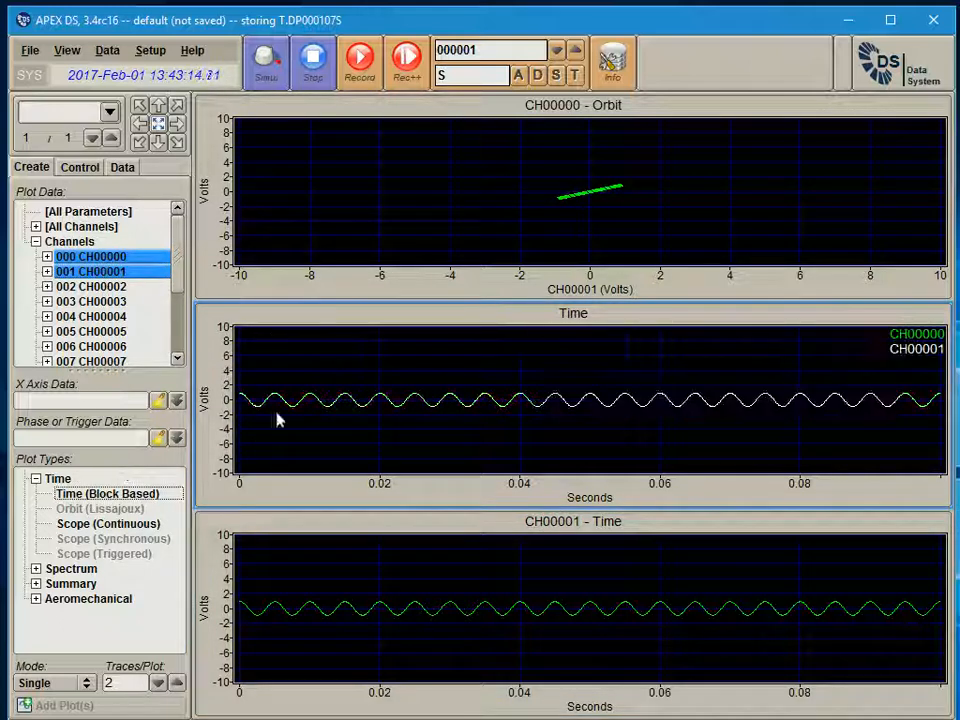
click(158, 141)
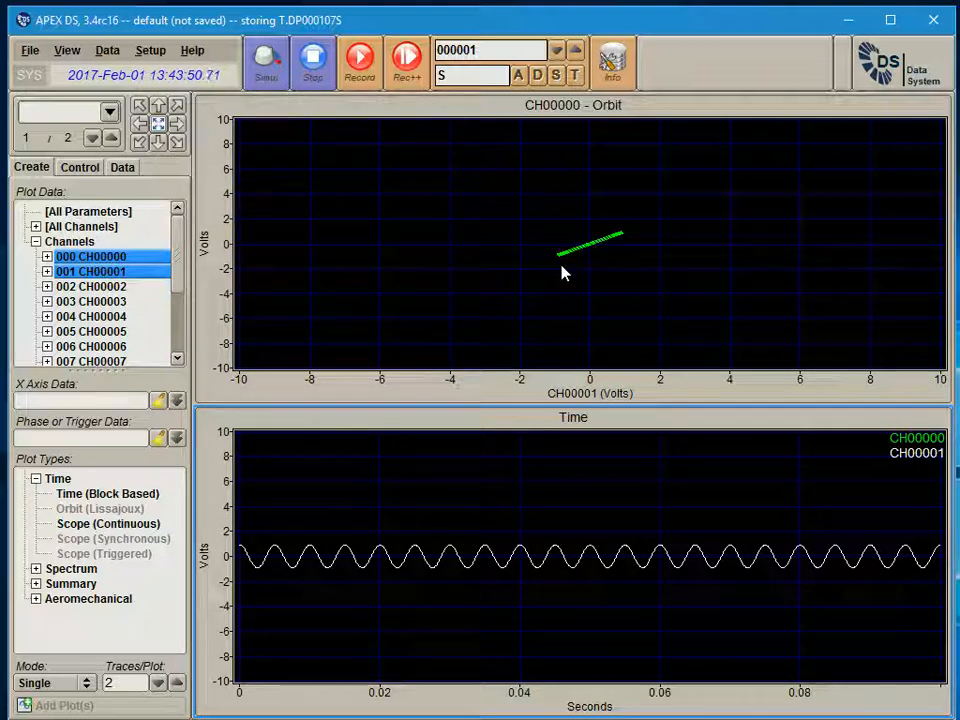
- Zoom in on the orbit trace to inspect it and restore the plot's full axis range
drag(555, 222, 634, 279)
right_click(584, 254)
click(596, 261)
drag(553, 238, 640, 279)
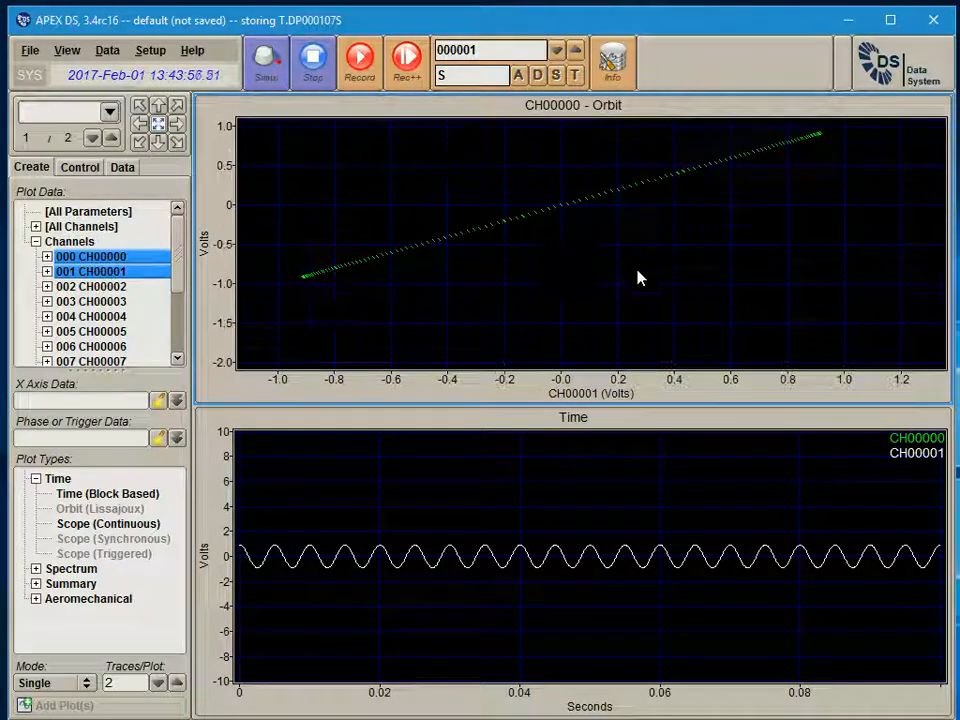
right_click(527, 222)
click(541, 229)
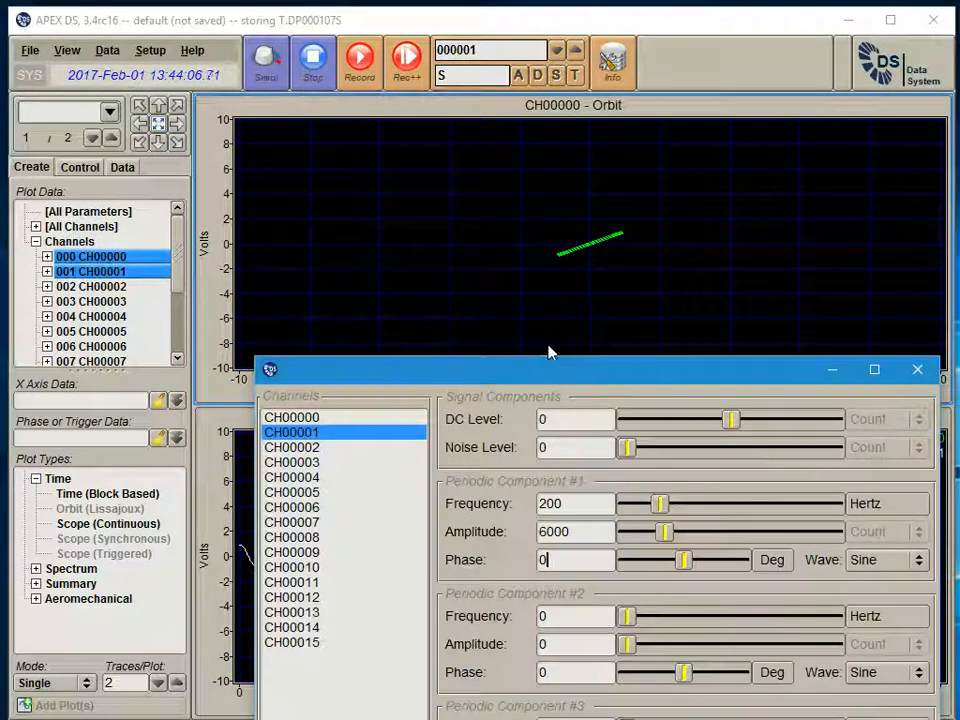
- Set the phase of CH00001's Periodic Component #1 to 90 degrees in the signal simulator
drag(539, 377, 527, 381)
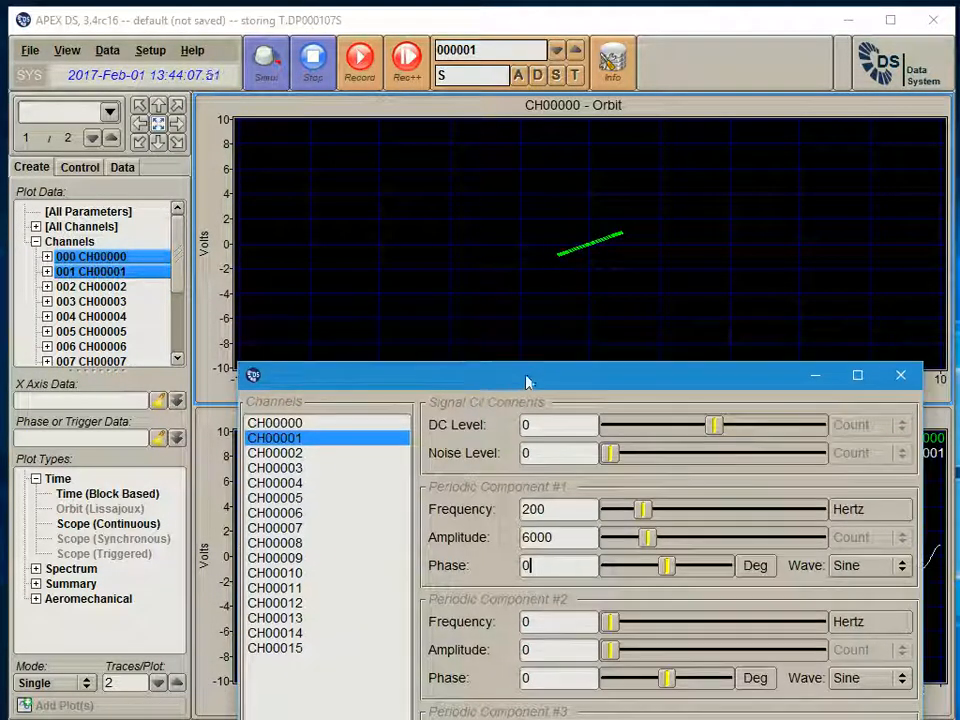
click(377, 423)
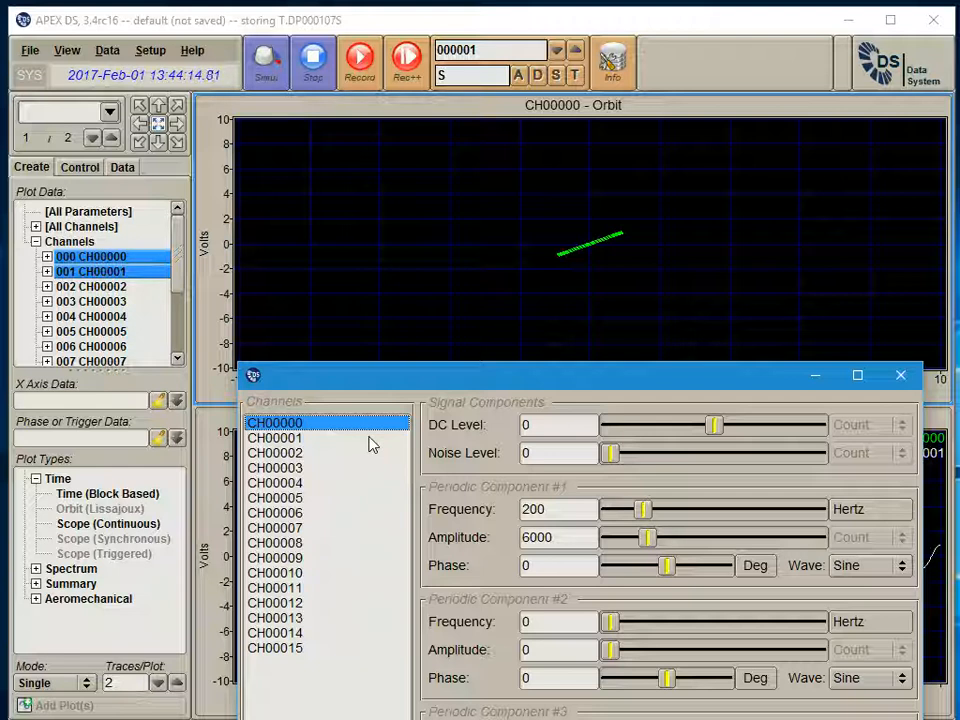
click(370, 441)
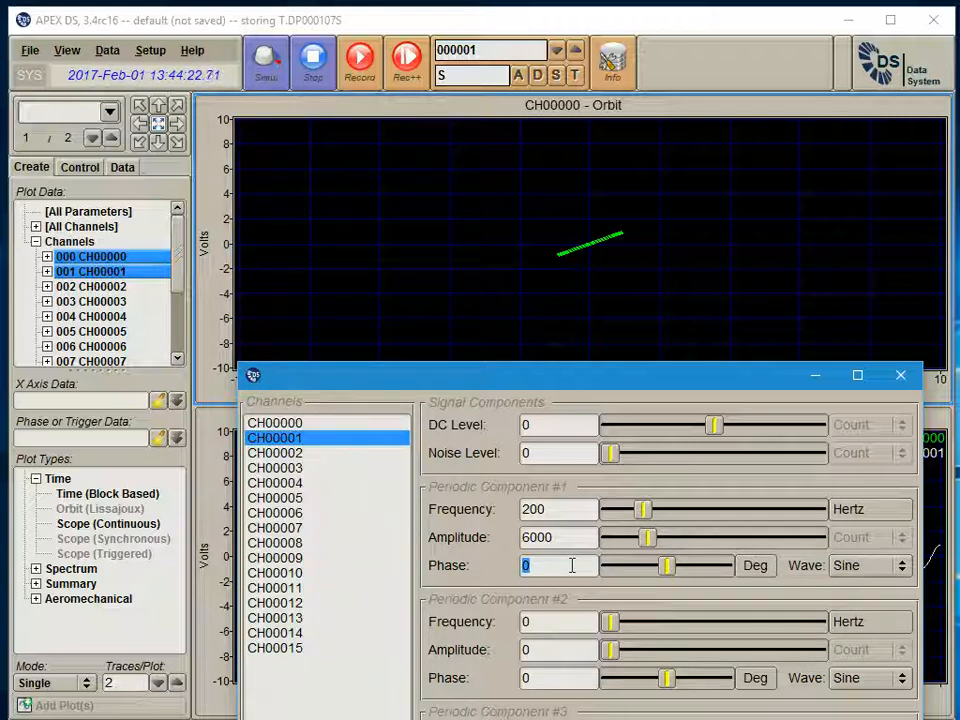
text(90)
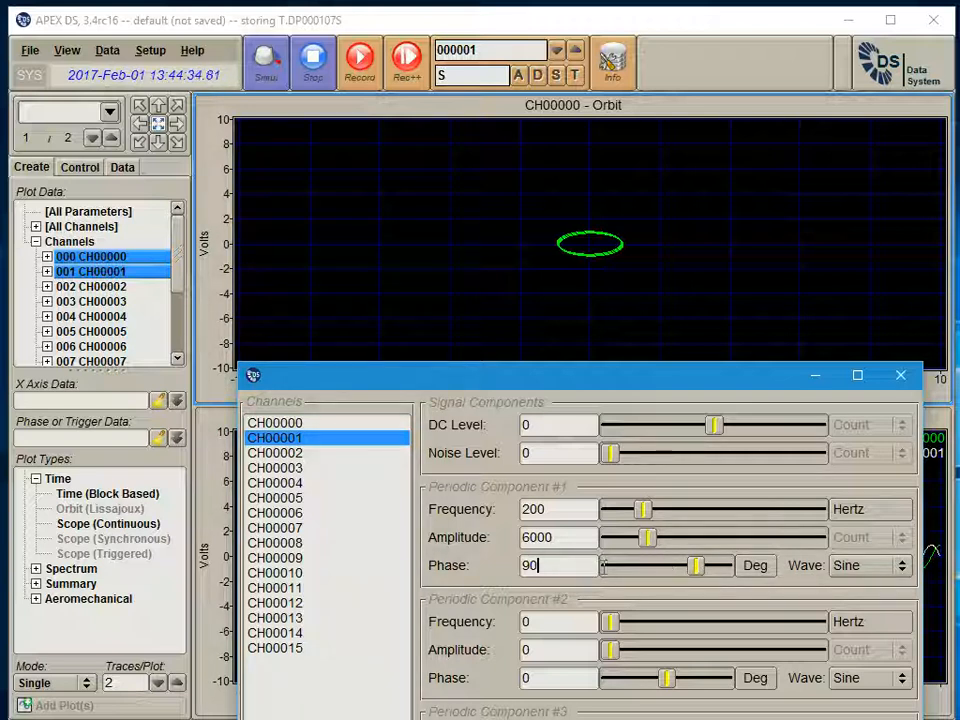
- Sweep the phase of CH00001's Periodic Component #1 through negative angles to -124 degrees, keeping the plots in view
drag(696, 568, 643, 575)
drag(769, 396, 380, 253)
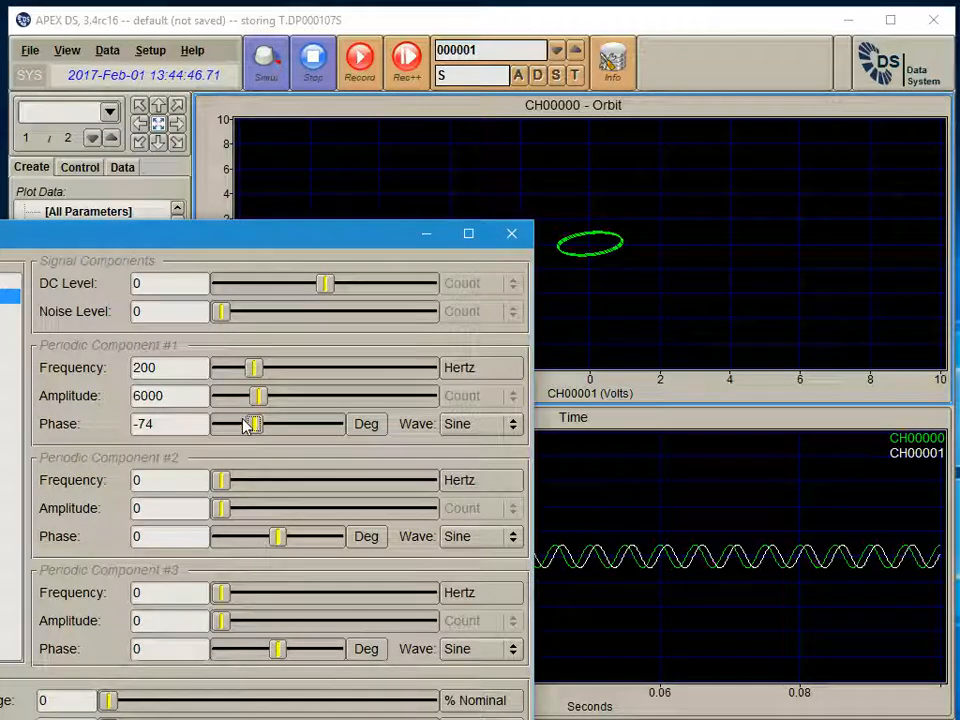
drag(255, 426, 236, 446)
drag(251, 240, 625, 409)
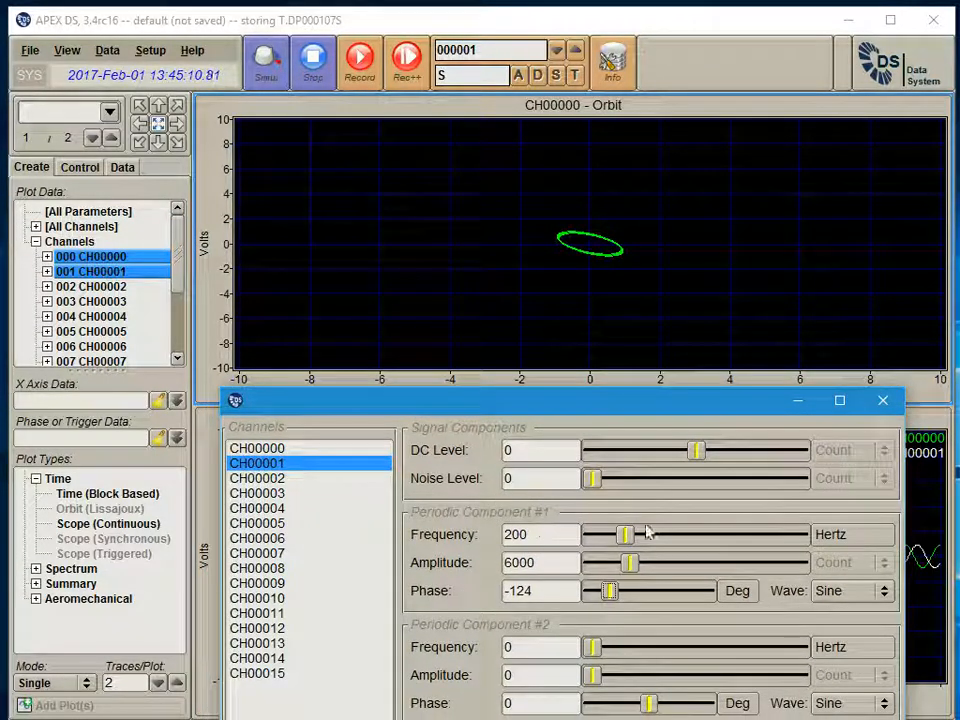
- Set the phase of CH00001's Periodic Component #1 to 0 degrees
click(553, 586)
double_click(553, 586)
text(0)
key(Return)
- Set the frequency of CH00001's Periodic Component #1 to 217 Hz
click(537, 535)
key(BackSpace)
text(8)
key(Return)
drag(537, 537, 546, 537)
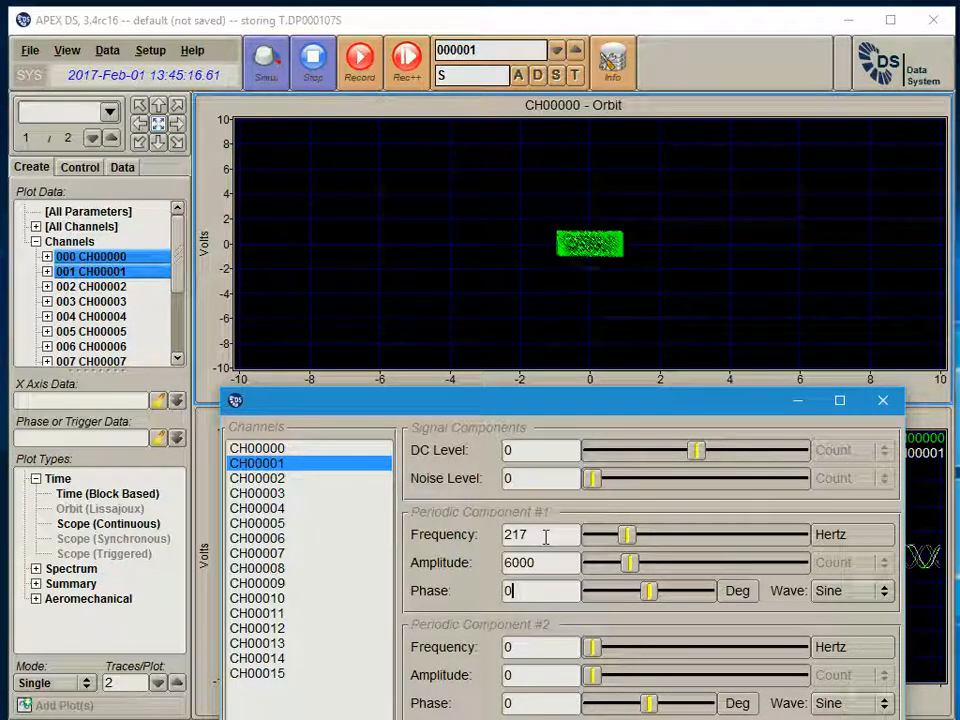
- Enlarge the pattern in the orbit plot and set the frequency of CH00001's Periodic Component #1 to 410 Hz
drag(514, 195, 664, 283)
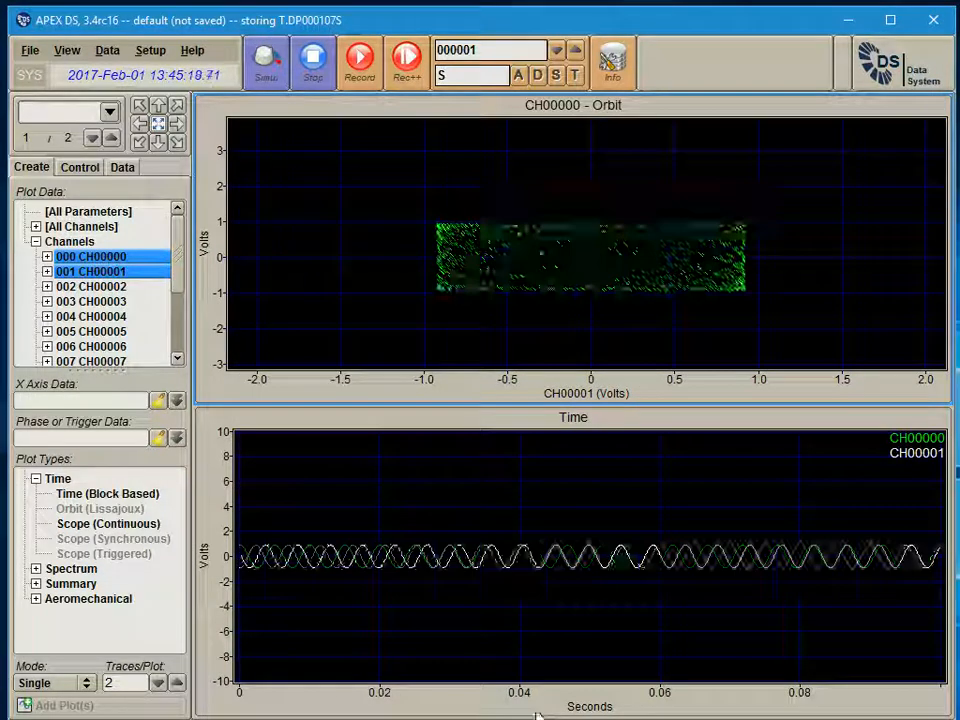
click(580, 717)
drag(538, 537, 710, 552)
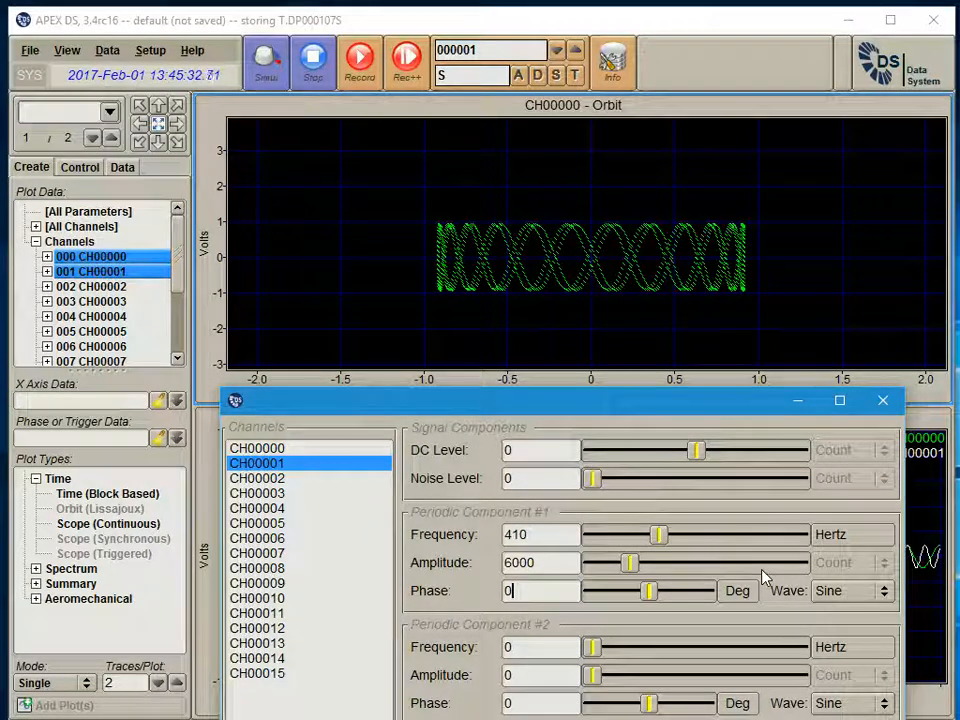
click(884, 401)
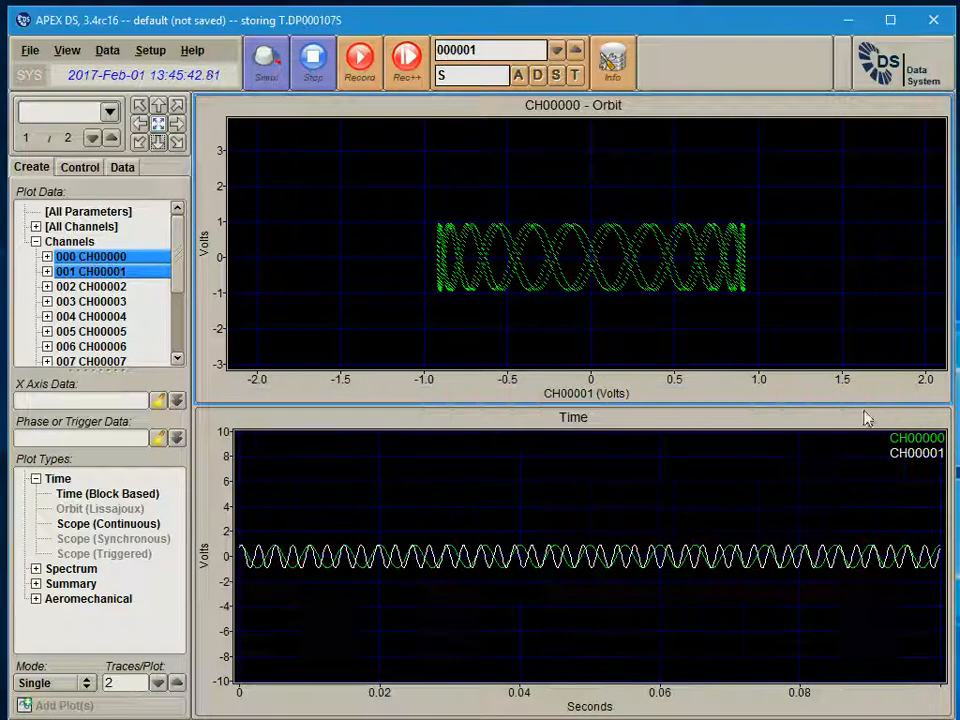